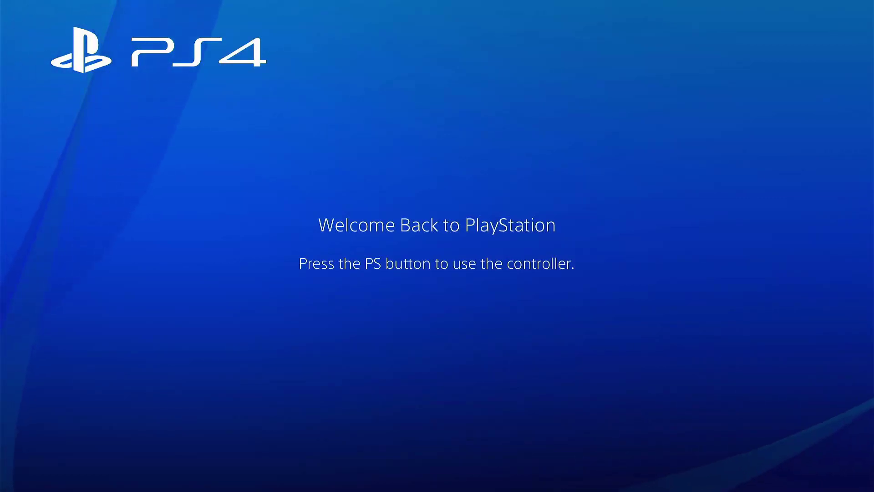
- Get past the welcome screen as the user and check the empty Notifications
{"action": "key", "text": "Return"}
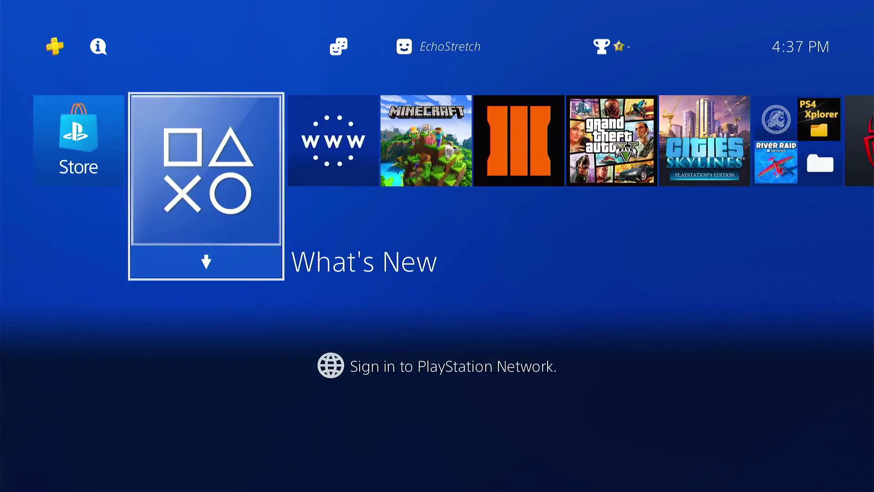
{"action": "key", "text": "Up"}
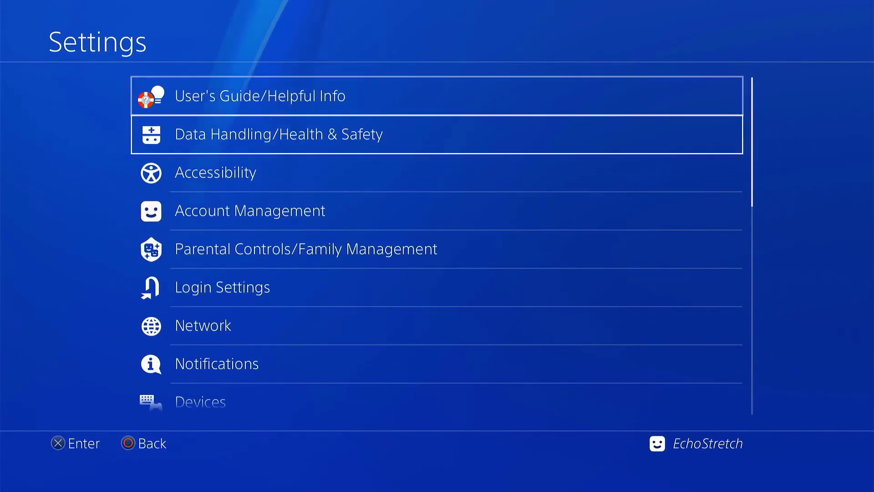
{"action": "key", "text": "Down"}
{"action": "key", "text": "Down"}
{"action": "key", "text": "Down"}
{"action": "key", "text": "Down"}
{"action": "key", "text": "Down"}
{"action": "key", "text": "Down"}
{"action": "key", "text": "Down"}
{"action": "key", "text": "Down"}
{"action": "key", "text": "Down"}
{"action": "key", "text": "Down"}
{"action": "key", "text": "Down"}
{"action": "key", "text": "Down"}
{"action": "key", "text": "Down"}
{"action": "key", "text": "Down"}
{"action": "key", "text": "Down"}
{"action": "key", "text": "Down"}
{"action": "key", "text": "Down"}
{"action": "key", "text": "Down"}
{"action": "key", "text": "Down"}
{"action": "key", "text": "Down"}
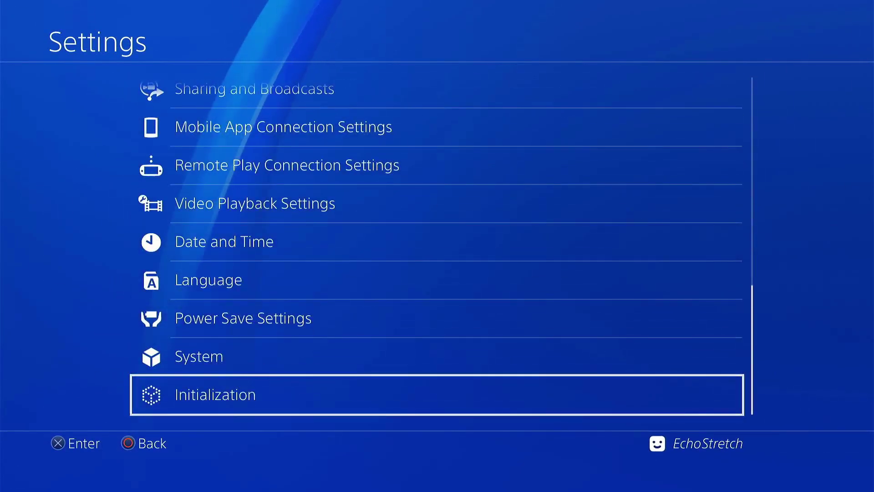
- Browse the Settings list and look at the Network options
{"action": "key", "text": "Up"}
{"action": "key", "text": "Up"}
{"action": "key", "text": "Up"}
{"action": "key", "text": "Up"}
{"action": "key", "text": "Up"}
{"action": "key", "text": "Up"}
{"action": "key", "text": "Up"}
{"action": "key", "text": "Up"}
{"action": "key", "text": "Up"}
{"action": "key", "text": "Up"}
{"action": "key", "text": "Up"}
{"action": "key", "text": "Up"}
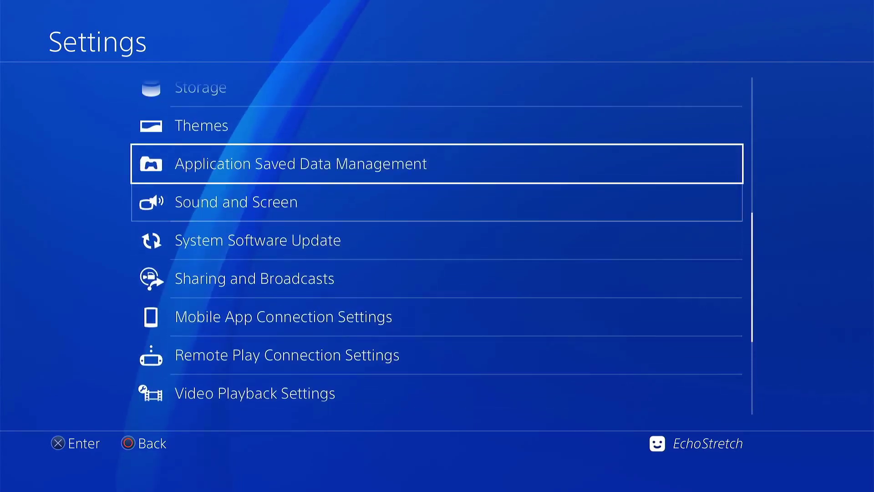
{"action": "key", "text": "Up"}
{"action": "key", "text": "Up"}
{"action": "key", "text": "Up"}
{"action": "key", "text": "Up"}
{"action": "key", "text": "Up"}
{"action": "key", "text": "Return"}
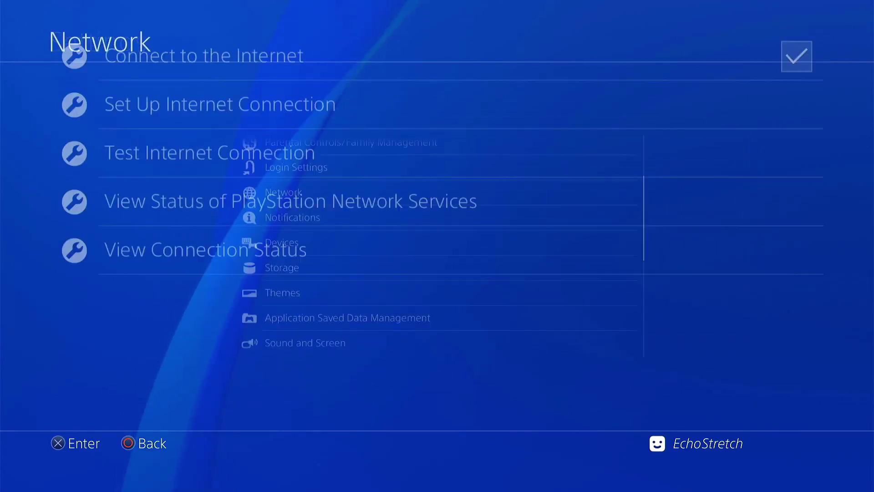
{"action": "key", "text": "Escape"}
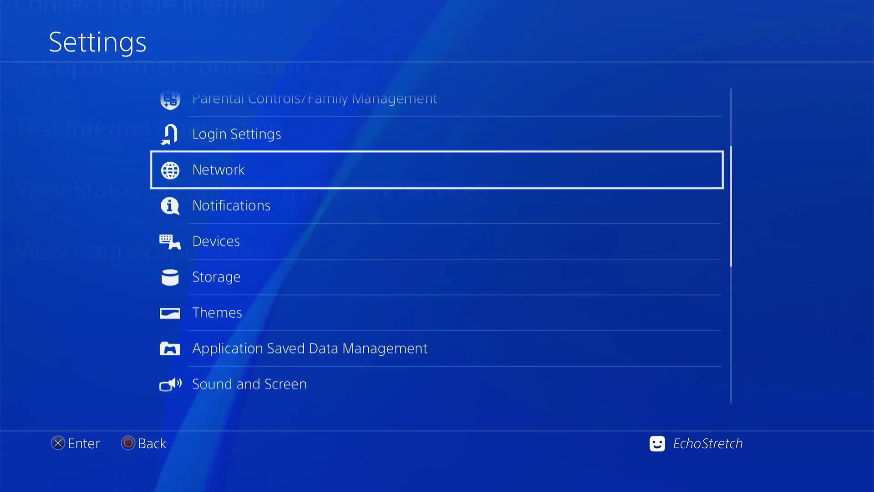
- Return to the home screen and highlight the Internet Browser tile
{"action": "key", "text": "Escape"}
{"action": "key", "text": "Down"}
{"action": "key", "text": "Right"}
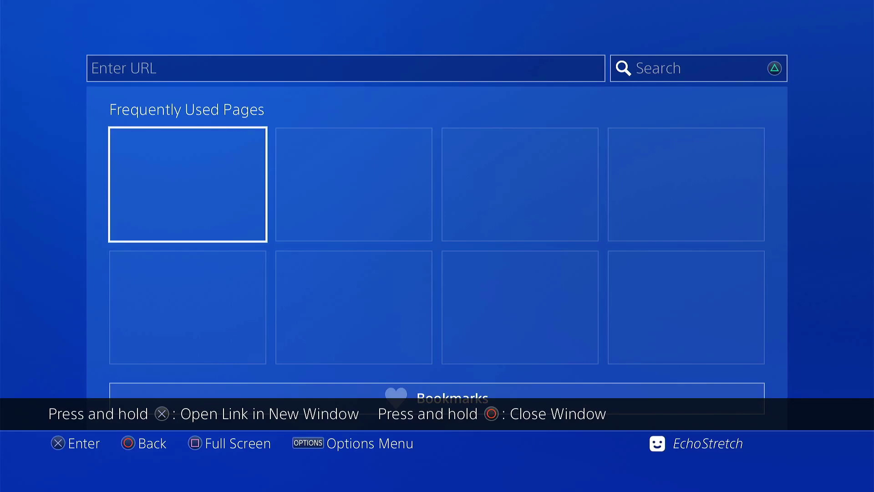
{"action": "key", "text": "Menu"}
- Launch the Internet Browser, check the browsing history, and return to the start page
{"action": "key", "text": "Up"}
{"action": "key", "text": "Return"}
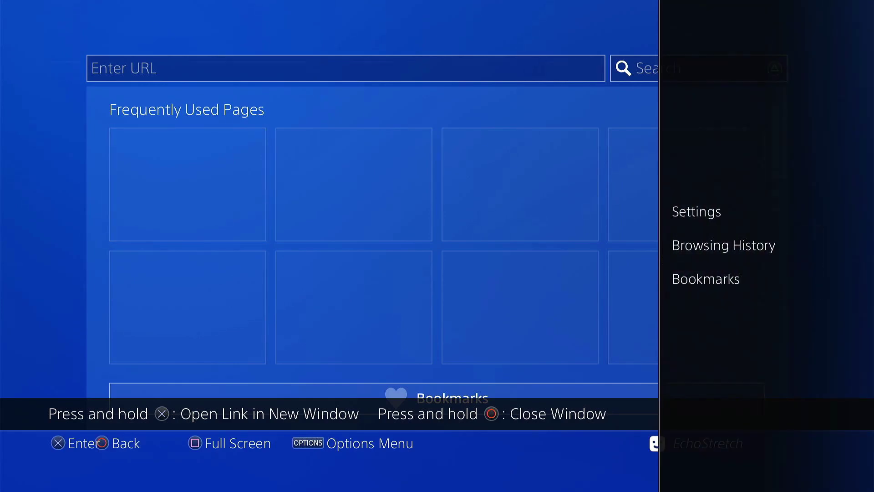
{"action": "key", "text": "Escape"}
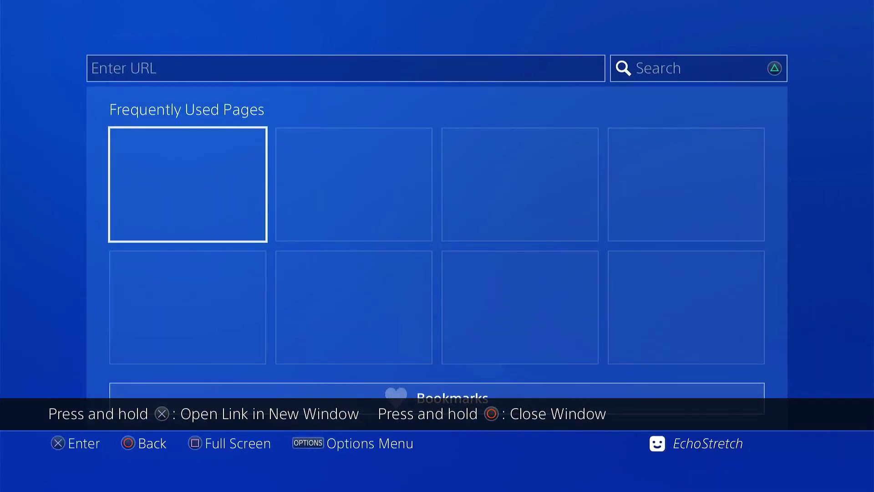
- In browser Settings, delete all cookies and clear website data, then return to the start page
{"action": "key", "text": "Menu"}
{"action": "key", "text": "Up"}
{"action": "key", "text": "Up"}
{"action": "key", "text": "Return"}
{"action": "key", "text": "Down"}
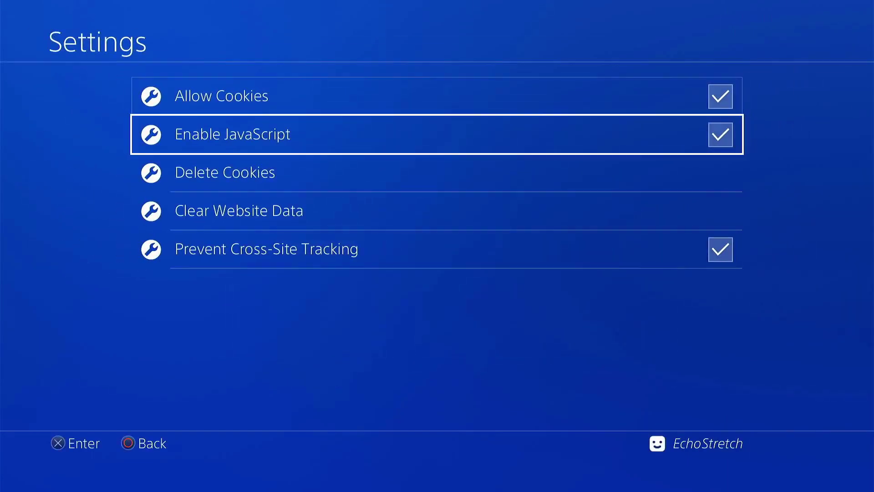
{"action": "key", "text": "Down"}
{"action": "key", "text": "Return"}
{"action": "key", "text": "Return"}
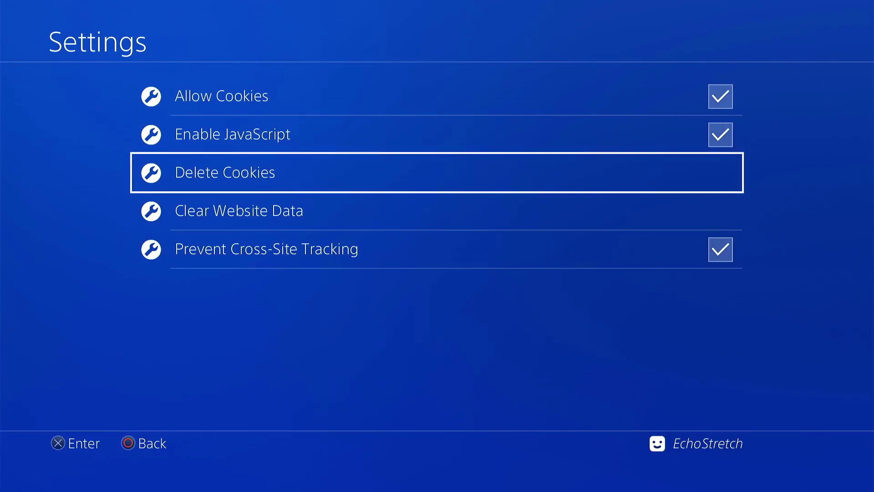
{"action": "key", "text": "Down"}
{"action": "key", "text": "Return"}
{"action": "key", "text": "Return"}
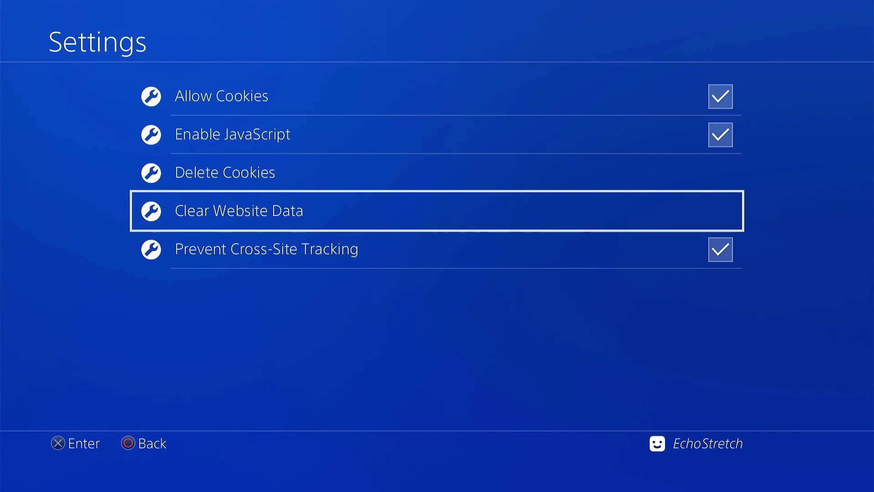
{"action": "key", "text": "Escape"}
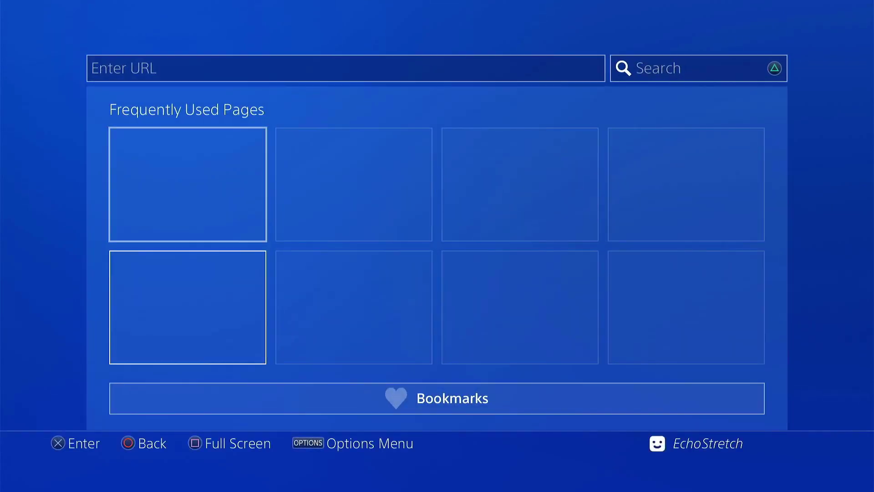
{"action": "key", "text": "Return"}
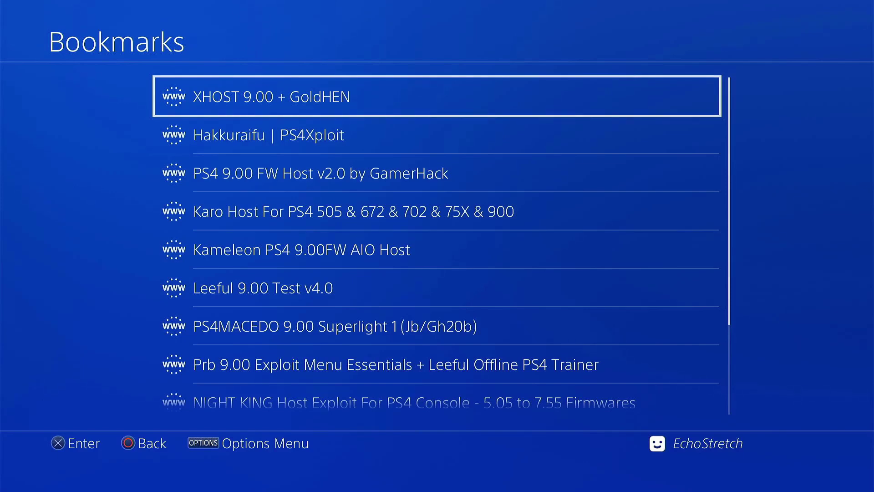
{"action": "key", "text": "Return"}
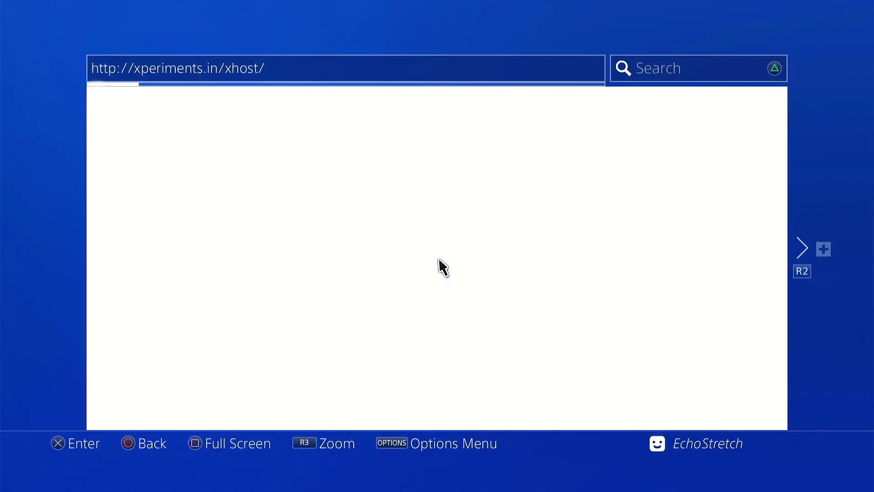
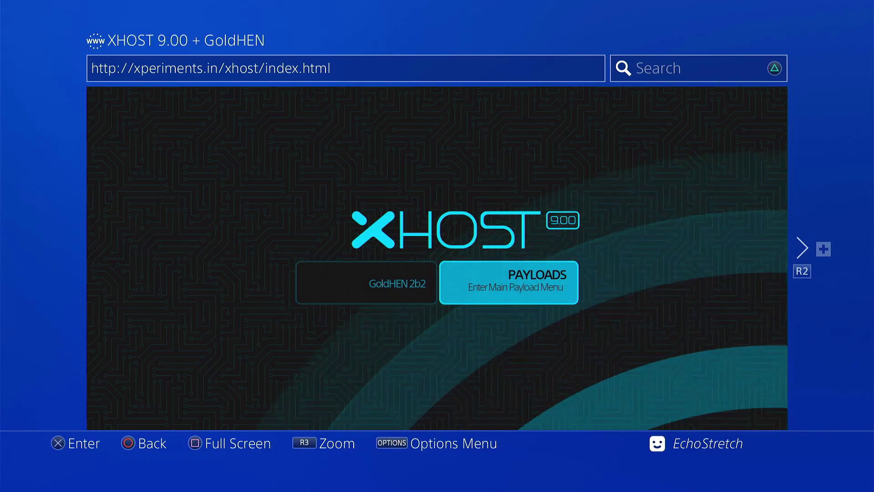
- Open XHOST's payload menu and browse the fan threshold options and utils payloads
{"action": "key", "text": "Return"}
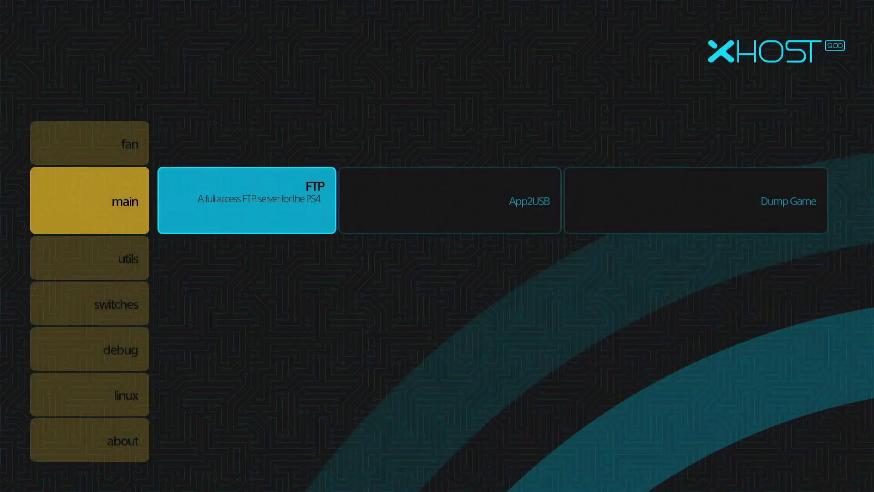
{"action": "key", "text": "Up"}
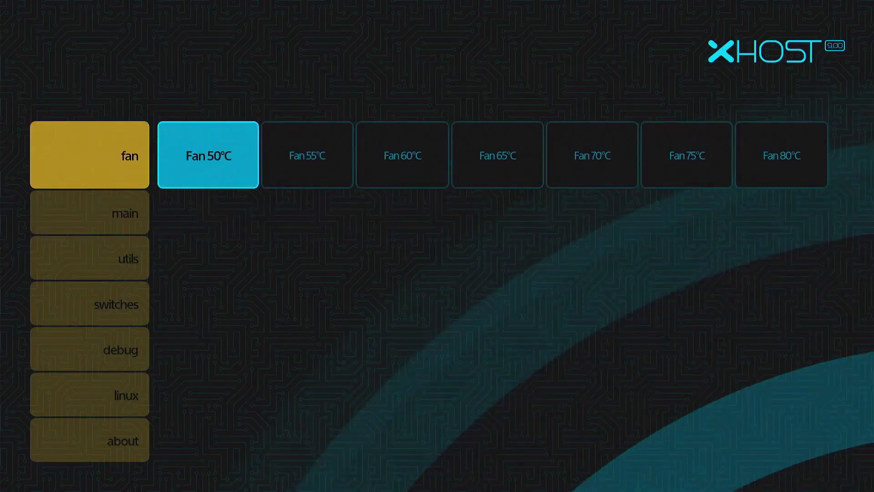
{"action": "key", "text": "Right"}
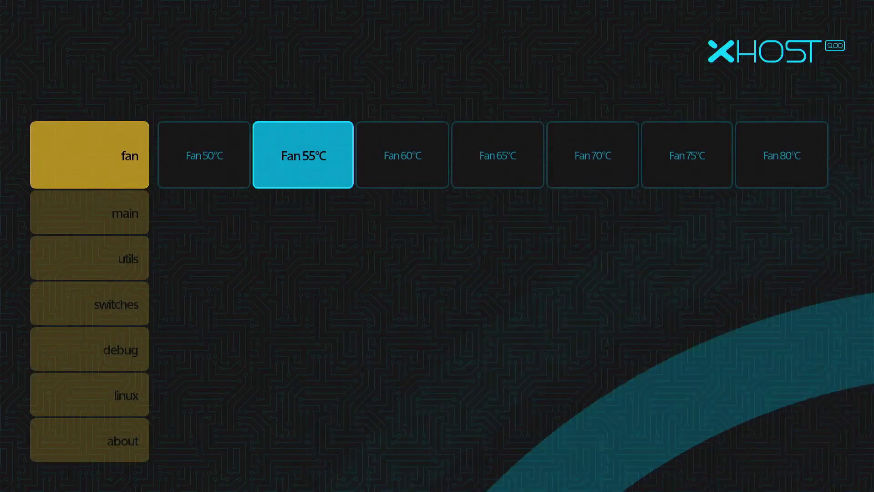
{"action": "key", "text": "Right"}
{"action": "key", "text": "Right"}
{"action": "key", "text": "Right"}
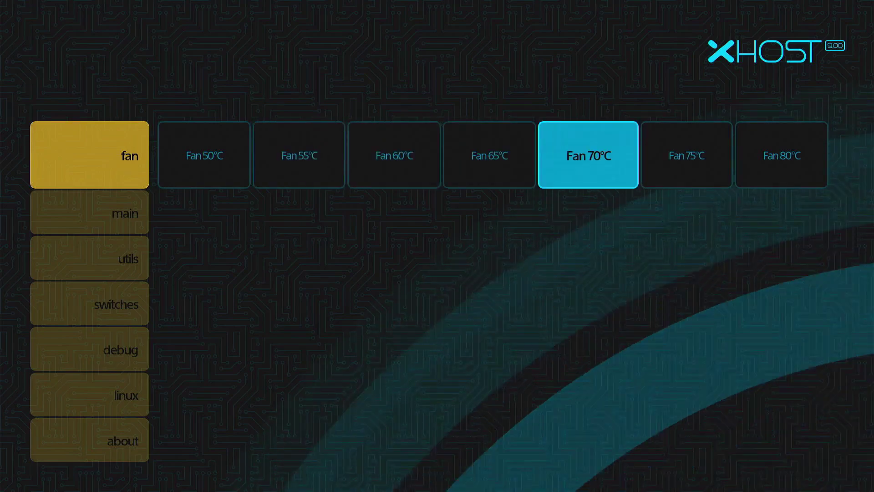
{"action": "key", "text": "Left"}
{"action": "key", "text": "Left"}
{"action": "key", "text": "Left"}
{"action": "key", "text": "Left"}
{"action": "key", "text": "Right"}
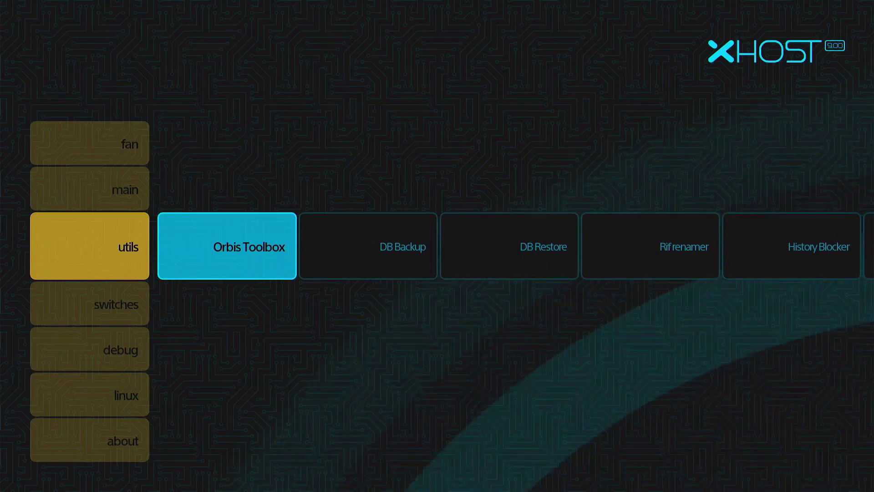
{"action": "key", "text": "Right"}
{"action": "key", "text": "Right"}
{"action": "key", "text": "Right"}
{"action": "key", "text": "Right"}
{"action": "key", "text": "Right"}
{"action": "key", "text": "Right"}
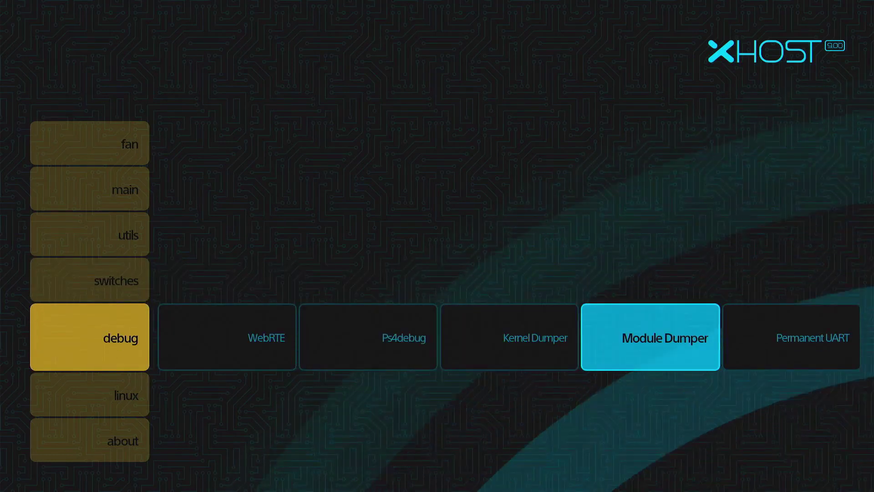
- View the linux payloads and about information, then return to the main category
{"action": "key", "text": "Down"}
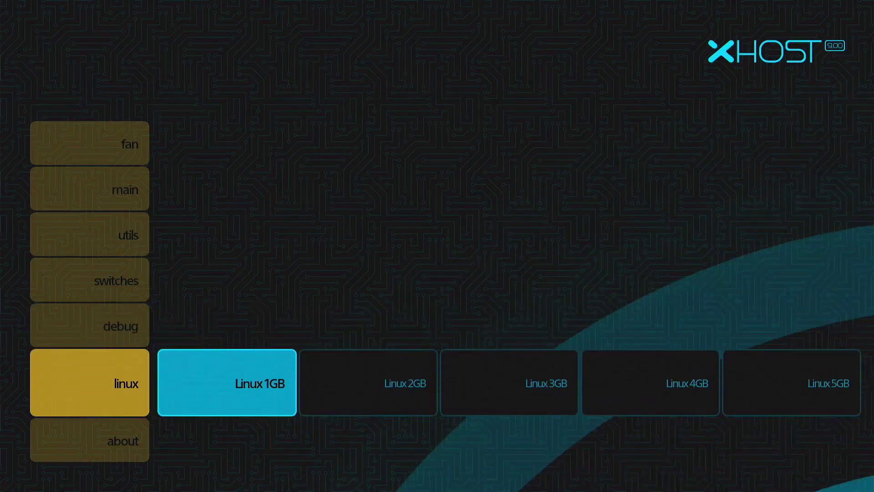
{"action": "key", "text": "Down"}
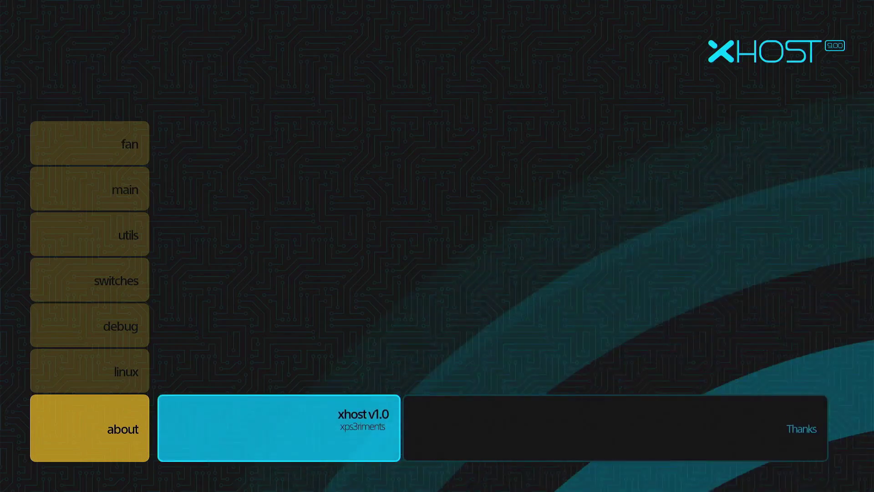
{"action": "key", "text": "Up"}
{"action": "key", "text": "Up"}
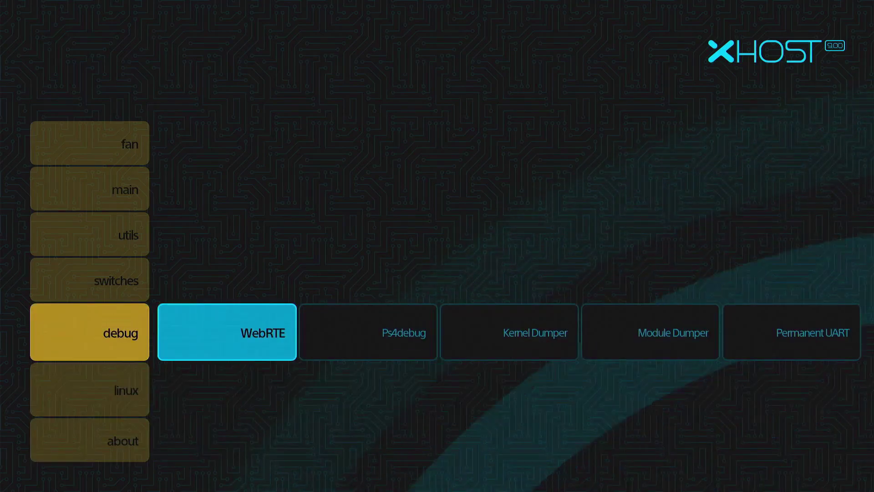
{"action": "key", "text": "Up"}
{"action": "key", "text": "Up"}
{"action": "key", "text": "Up"}
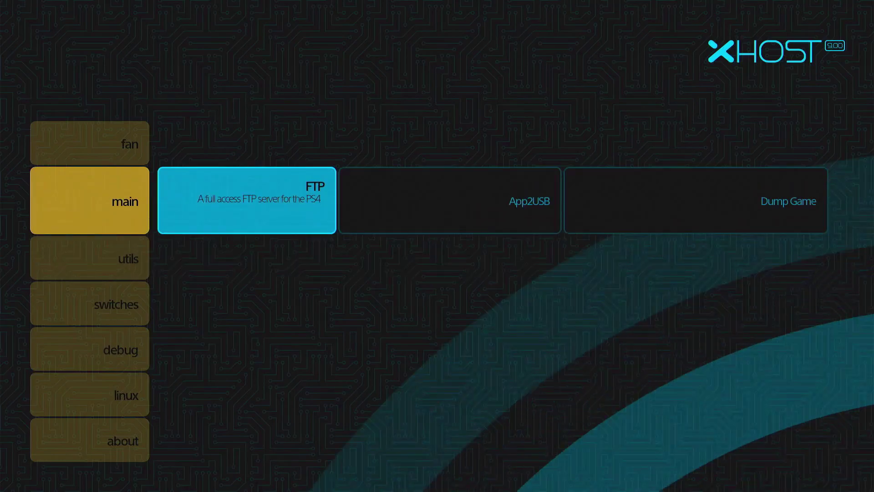
- Enable GoldHEN's BinLoader Server on port 9090 in Settings, then relaunch the Internet Browser
{"action": "key", "text": "Escape"}
{"action": "key", "text": "Up"}
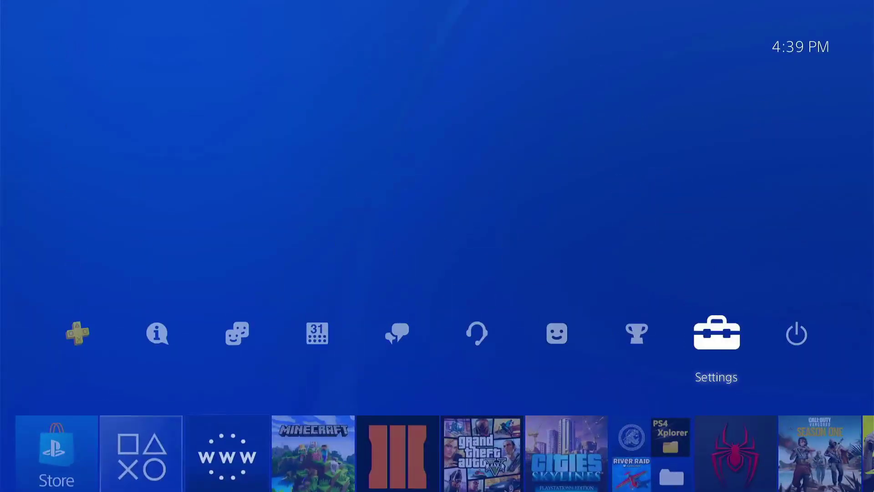
{"action": "key", "text": "Return"}
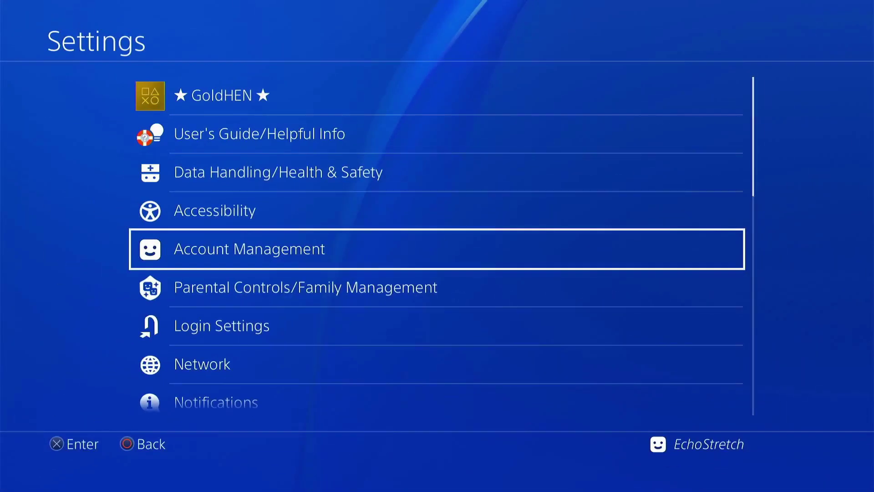
{"action": "key", "text": "Return"}
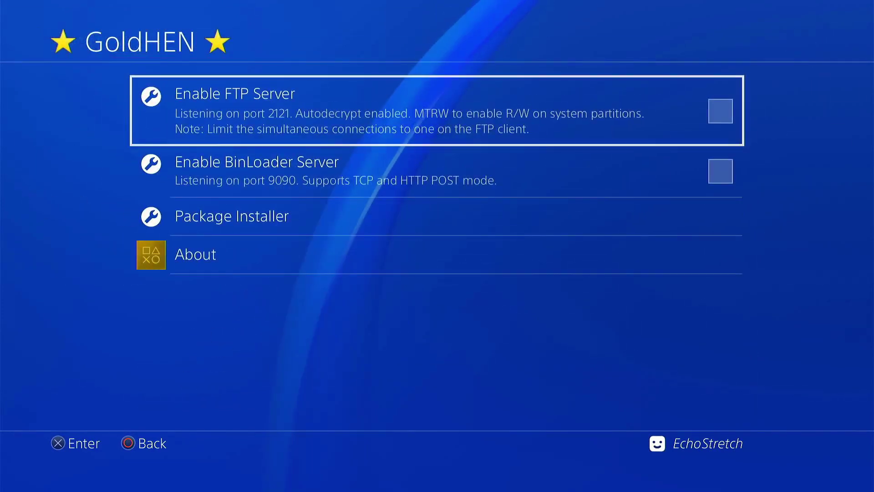
{"action": "key", "text": "Down"}
{"action": "key", "text": "Return"}
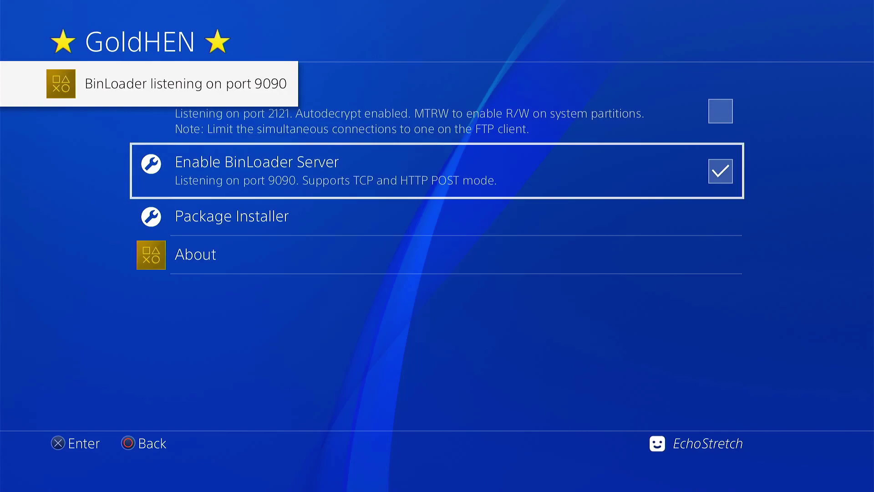
{"action": "key", "text": "super"}
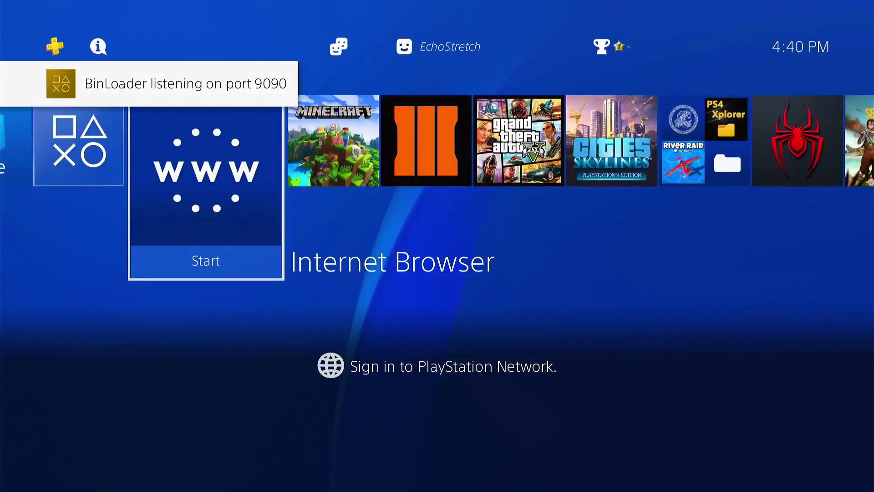
{"action": "key", "text": "Return"}
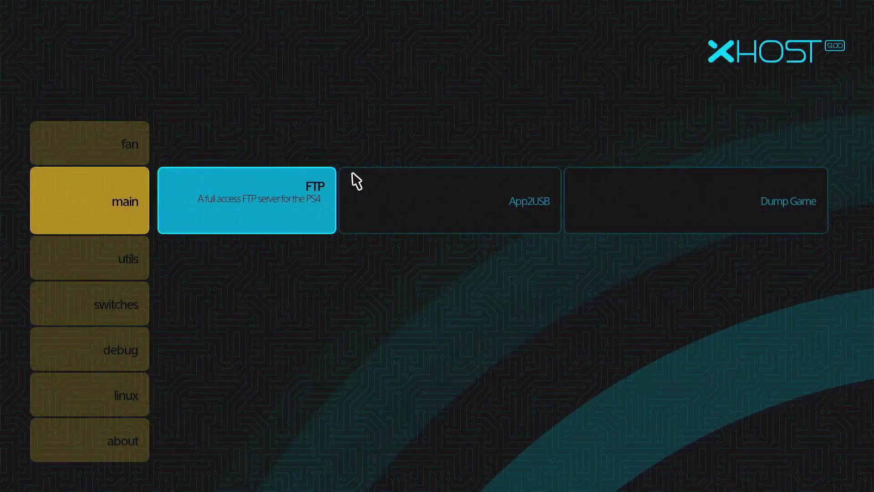
- Run the Orbis Toolbox payload from XHOST's utils category and go to the home screen
{"action": "key", "text": "Down"}
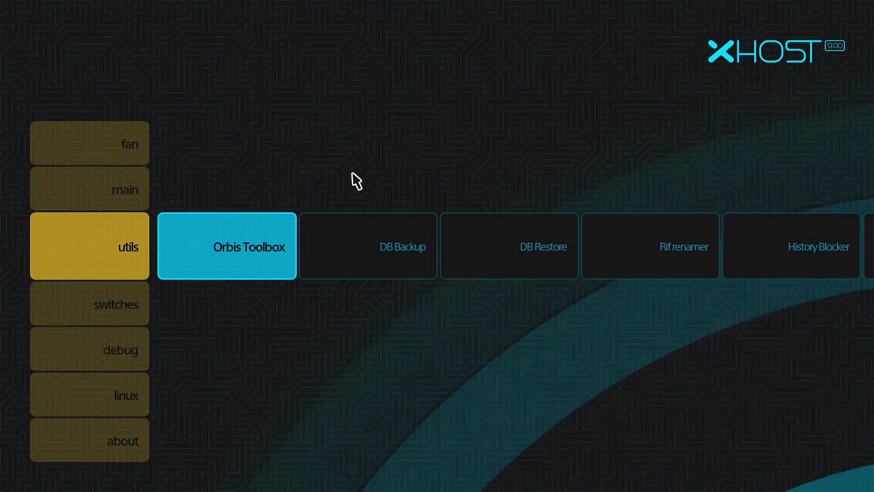
{"action": "key", "text": "Return"}
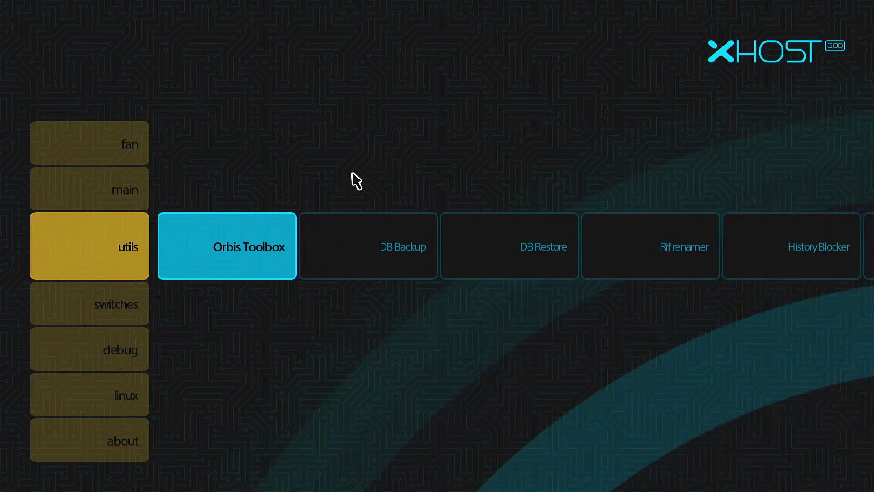
{"action": "key", "text": "super"}
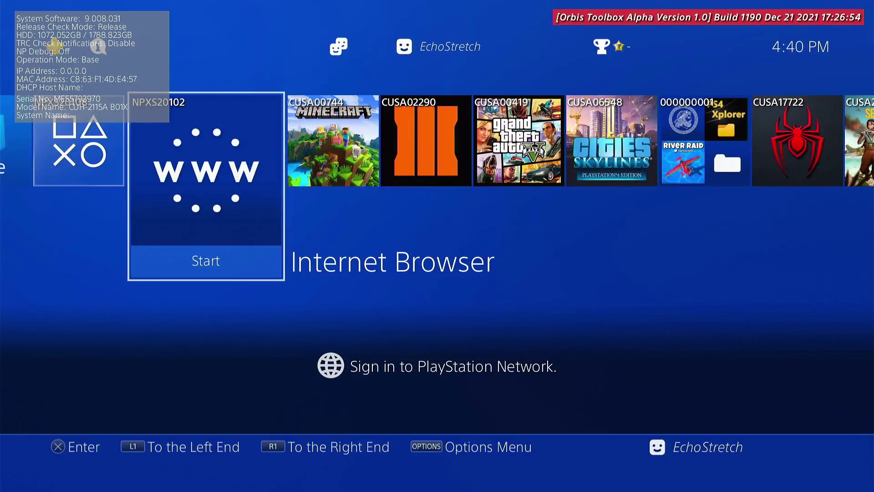
- Inspect the new ★Orbis Toolbox options in Settings, including internal debug settings
{"action": "key", "text": "Up"}
{"action": "key", "text": "Return"}
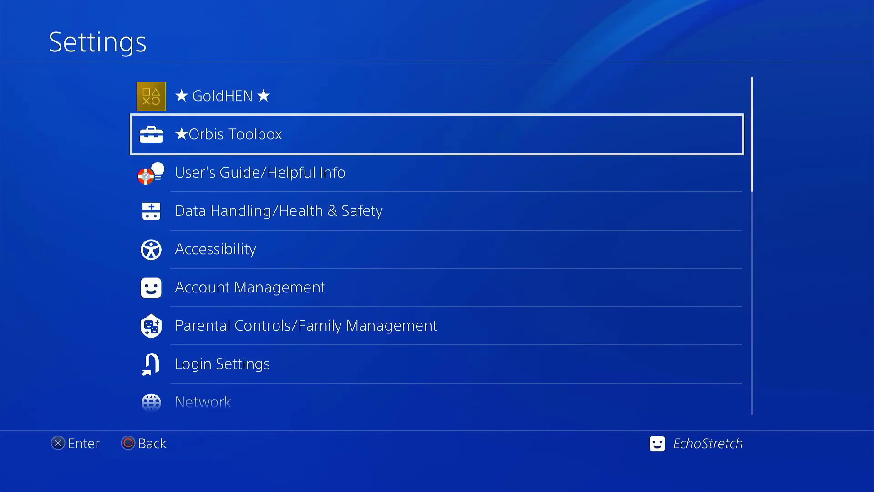
{"action": "key", "text": "Return"}
{"action": "key", "text": "Down"}
{"action": "key", "text": "Down"}
{"action": "key", "text": "Down"}
{"action": "key", "text": "Down"}
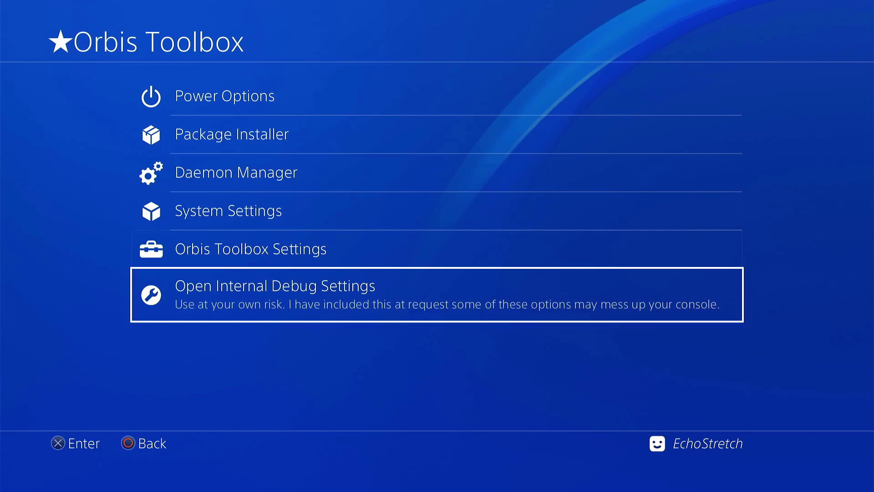
{"action": "key", "text": "Up"}
{"action": "key", "text": "Up"}
{"action": "key", "text": "Escape"}
{"action": "key", "text": "Escape"}
- Put the PS4 into rest mode from the power options
{"action": "key", "text": "Right"}
{"action": "key", "text": "Return"}
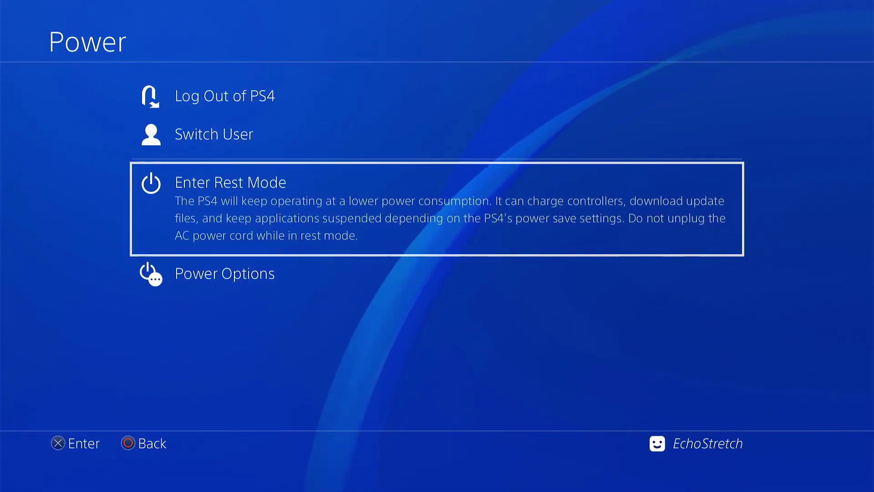
{"action": "key", "text": "Return"}
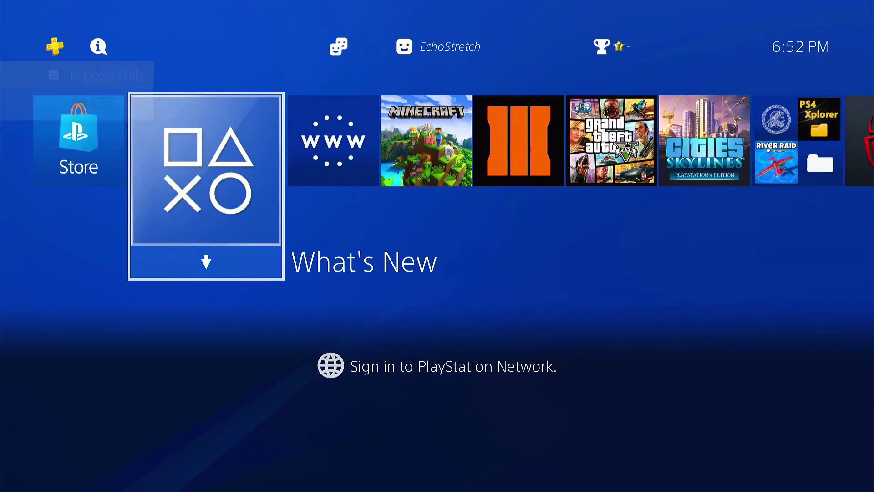
- Open Settings and scroll from the GoldHEN entry down to ★Debug Settings and back
{"action": "key", "text": "Up"}
{"action": "key", "text": "Right"}
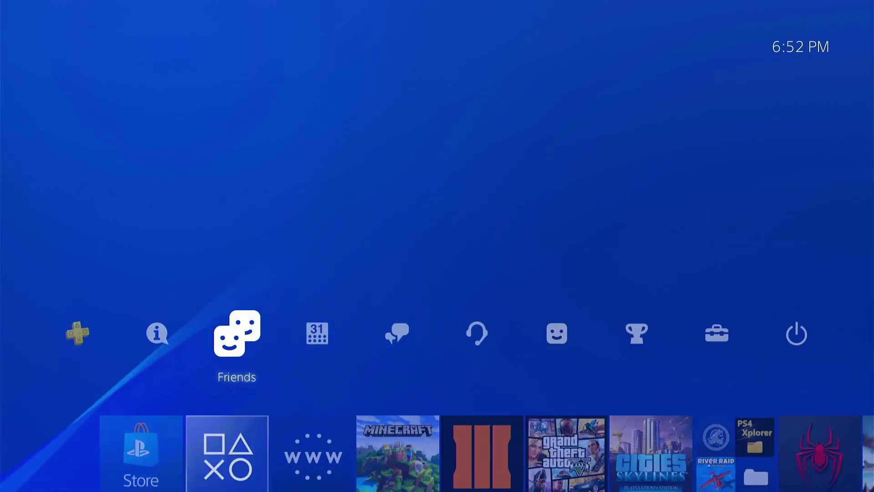
{"action": "key", "text": "Right"}
{"action": "key", "text": "Right"}
{"action": "key", "text": "Right"}
{"action": "key", "text": "Right"}
{"action": "key", "text": "Right"}
{"action": "key", "text": "Right"}
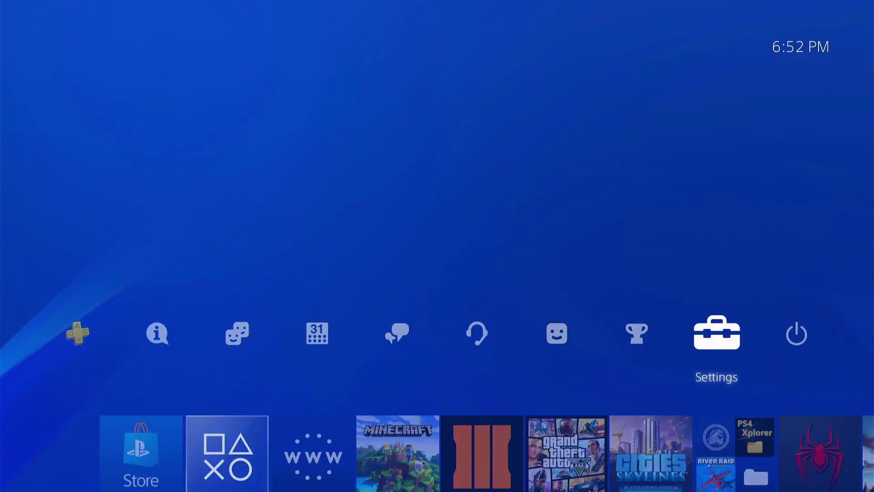
{"action": "key", "text": "Return"}
{"action": "key", "text": "Up"}
{"action": "key", "text": "Up"}
{"action": "key", "text": "Up"}
{"action": "key", "text": "Up"}
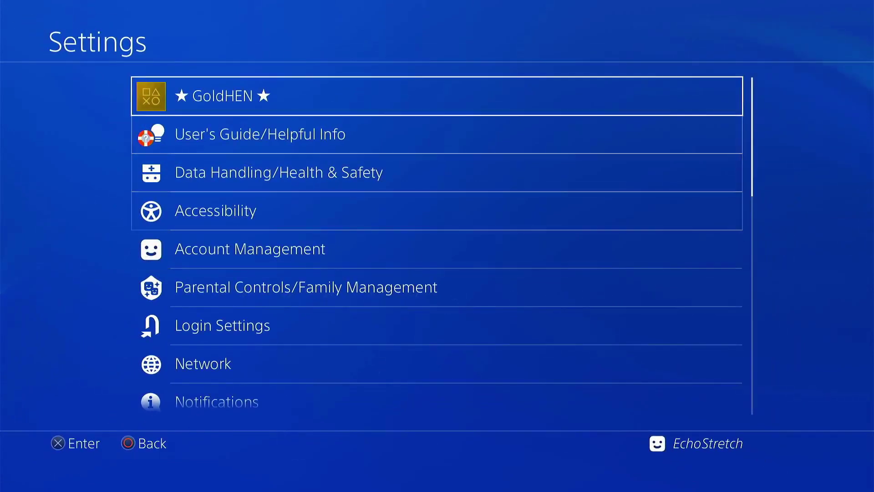
{"action": "key", "text": "Down"}
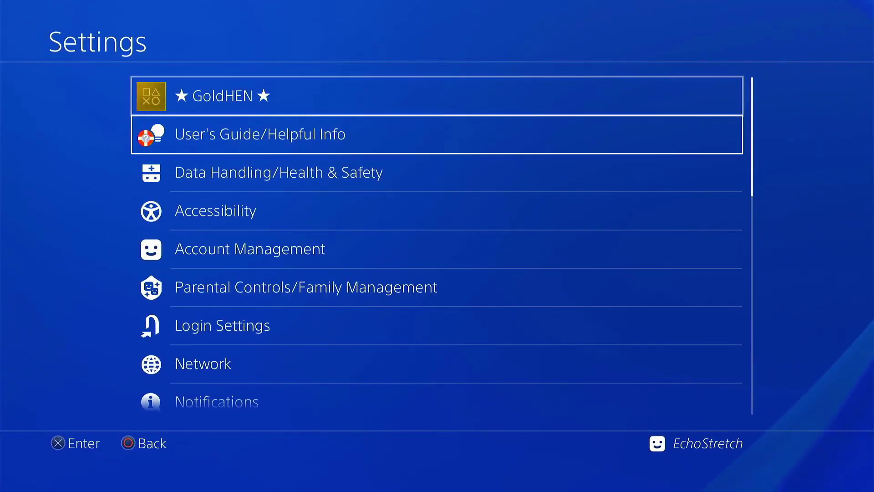
{"action": "key", "text": "Down"}
{"action": "key", "text": "Down"}
{"action": "key", "text": "Down"}
{"action": "key", "text": "Down"}
{"action": "key", "text": "Down"}
{"action": "key", "text": "Down"}
{"action": "key", "text": "Down"}
{"action": "key", "text": "Down"}
{"action": "key", "text": "Down"}
{"action": "key", "text": "Down"}
{"action": "key", "text": "Down"}
{"action": "key", "text": "Down"}
{"action": "key", "text": "Down"}
{"action": "key", "text": "Down"}
{"action": "key", "text": "Down"}
{"action": "key", "text": "Down"}
{"action": "key", "text": "Down"}
{"action": "key", "text": "Down"}
{"action": "key", "text": "Down"}
{"action": "key", "text": "Down"}
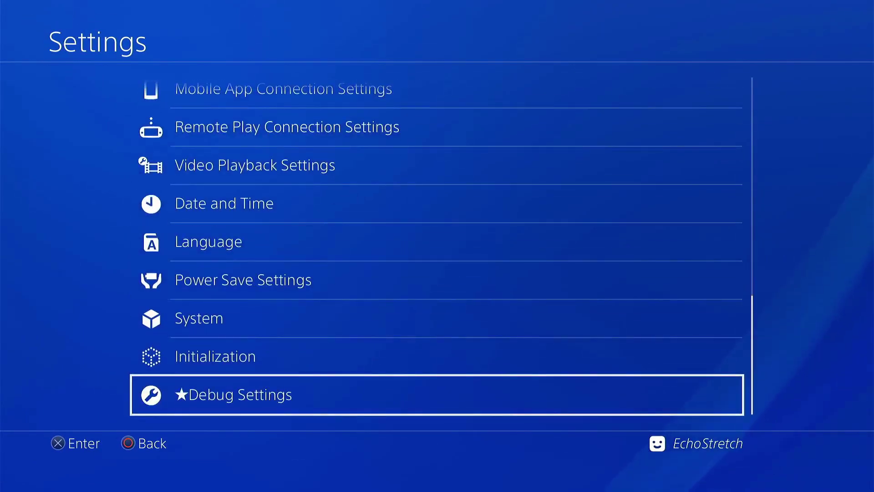
{"action": "key", "text": "Up"}
{"action": "key", "text": "Up"}
{"action": "key", "text": "Up"}
{"action": "key", "text": "Up"}
{"action": "key", "text": "Up"}
{"action": "key", "text": "Up"}
{"action": "key", "text": "Up"}
{"action": "key", "text": "Up"}
{"action": "key", "text": "Up"}
{"action": "key", "text": "Up"}
{"action": "key", "text": "Up"}
{"action": "key", "text": "Up"}
{"action": "key", "text": "Up"}
{"action": "key", "text": "Up"}
{"action": "key", "text": "Up"}
{"action": "key", "text": "Up"}
{"action": "key", "text": "Up"}
{"action": "key", "text": "Up"}
{"action": "key", "text": "Up"}
{"action": "key", "text": "Up"}
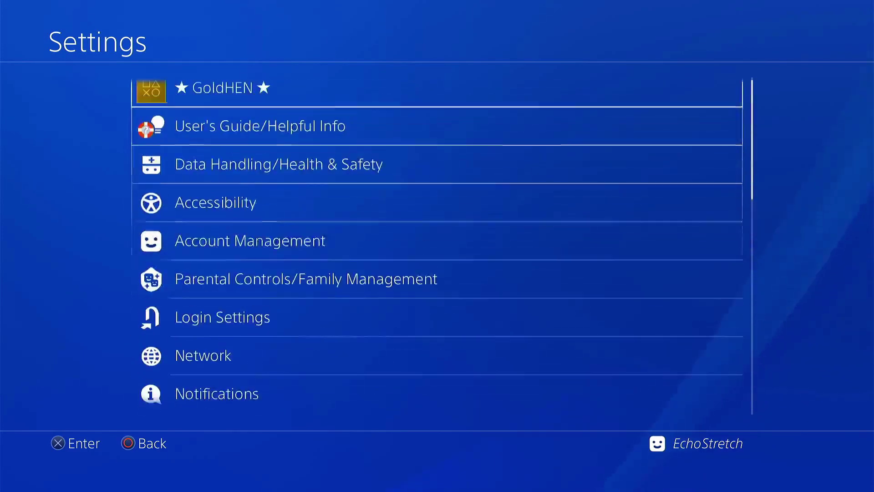